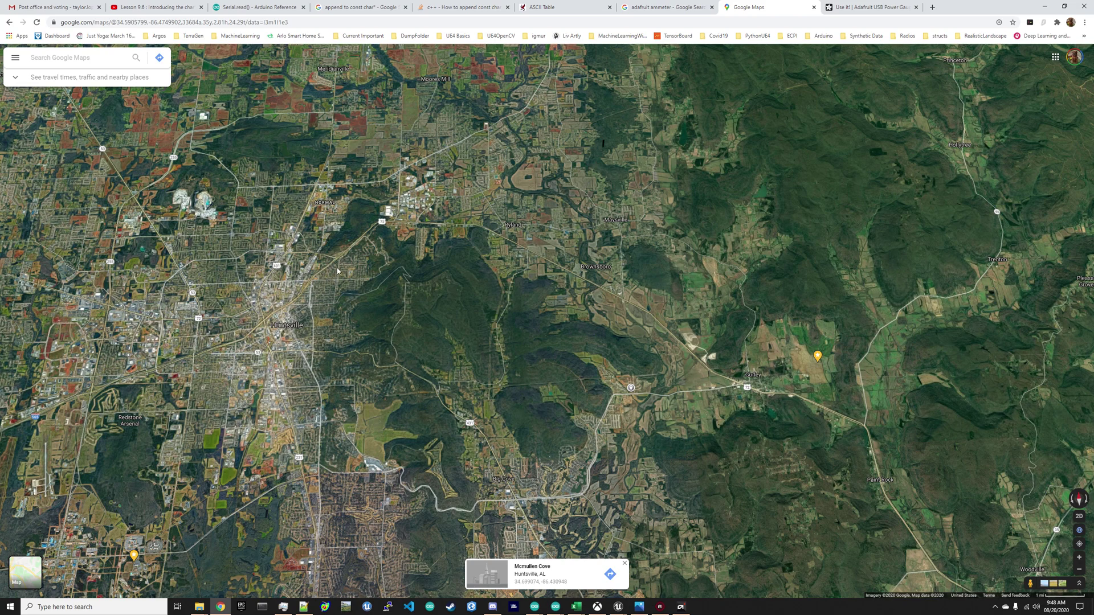
Examine the satellite imagery of the farm fields, pond and wooded hills north of Paint Rock, Alabama
left_click_drag(530, 256, 410, 245)
left_click_drag(660, 371, 509, 372)
scroll(509, 372, "up", 3)
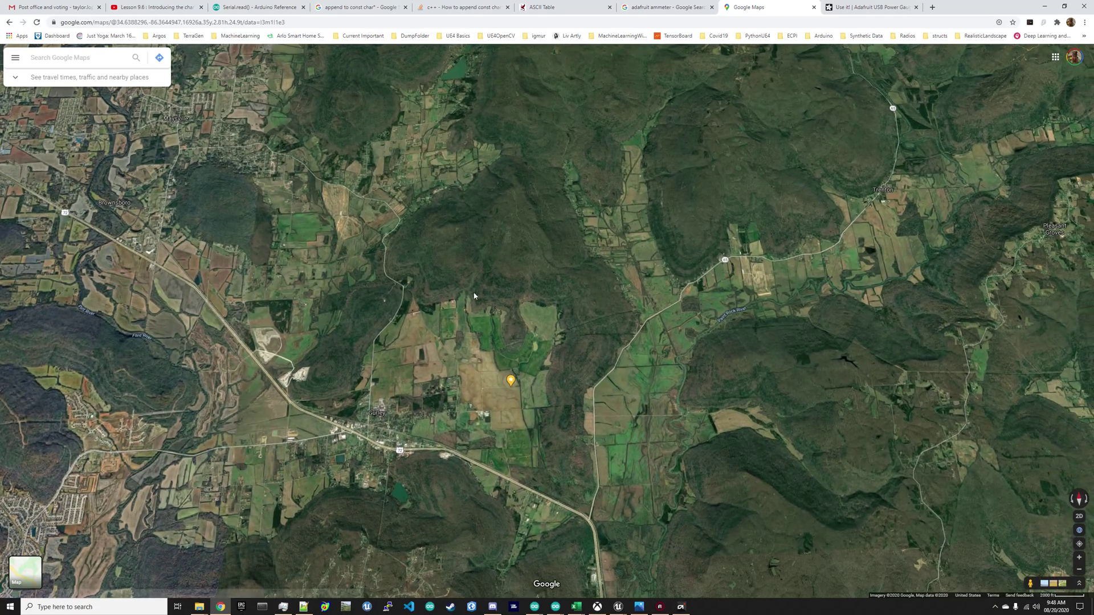
left_click_drag(585, 300, 555, 288)
scroll(549, 307, "up", 1)
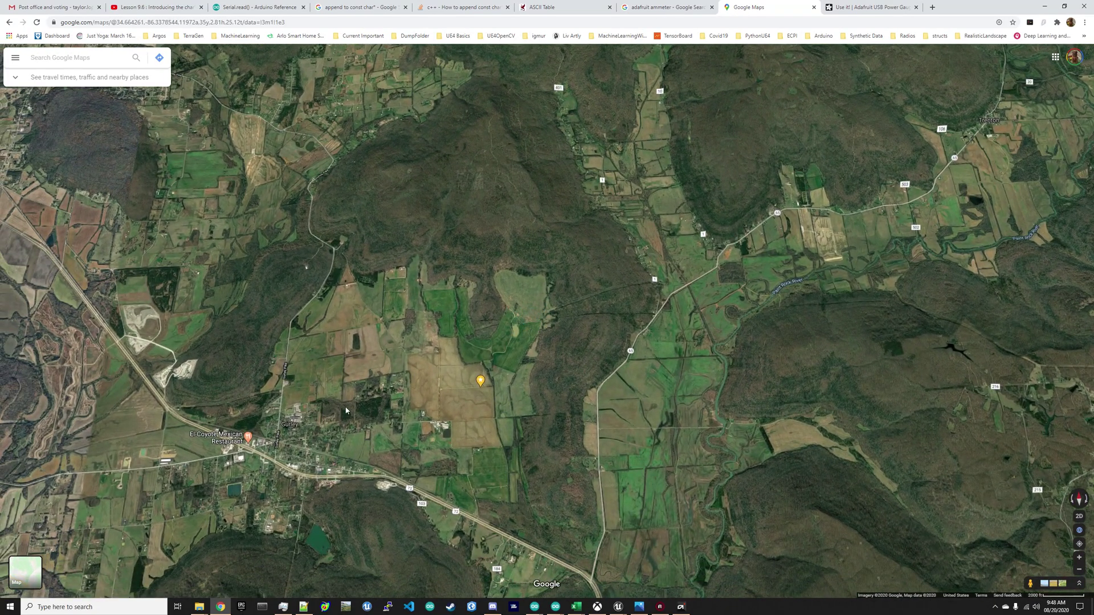
scroll(514, 329, "up", 3)
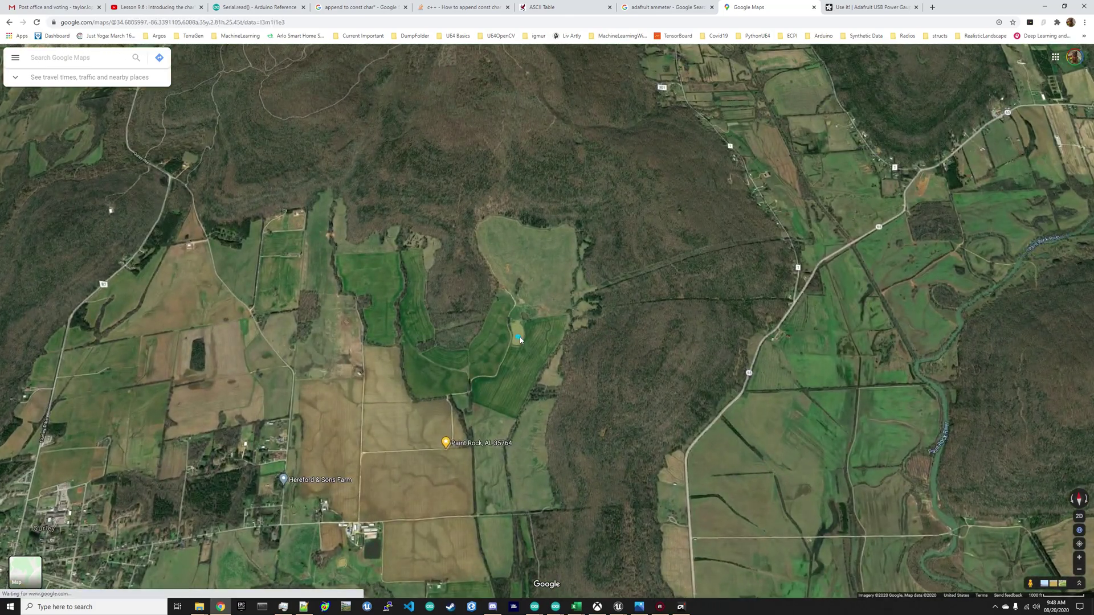
scroll(534, 341, "up", 2)
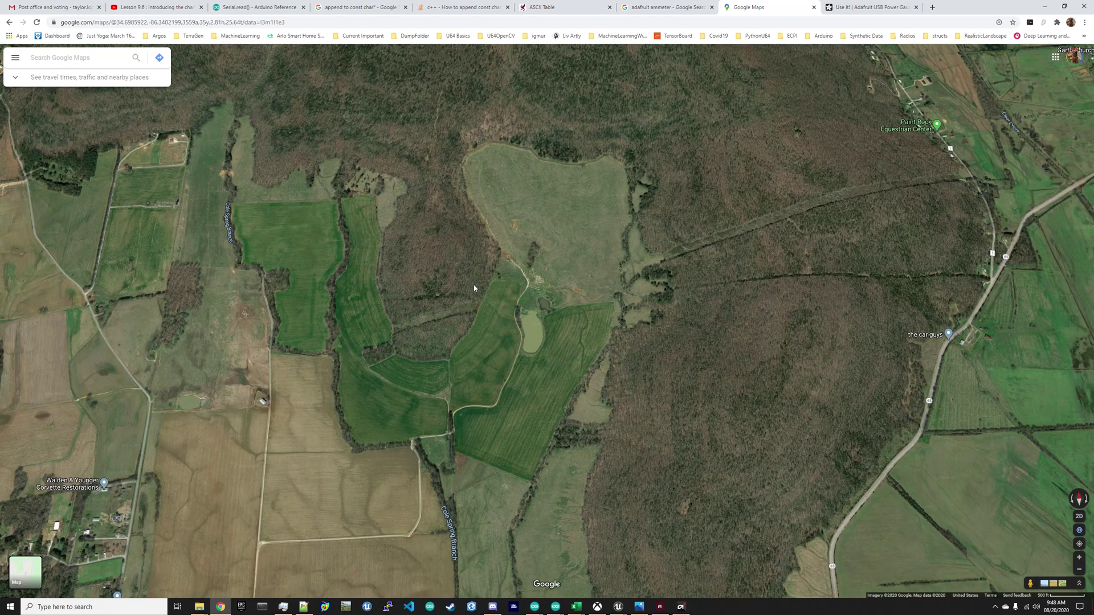
left_click_drag(492, 440, 571, 295)
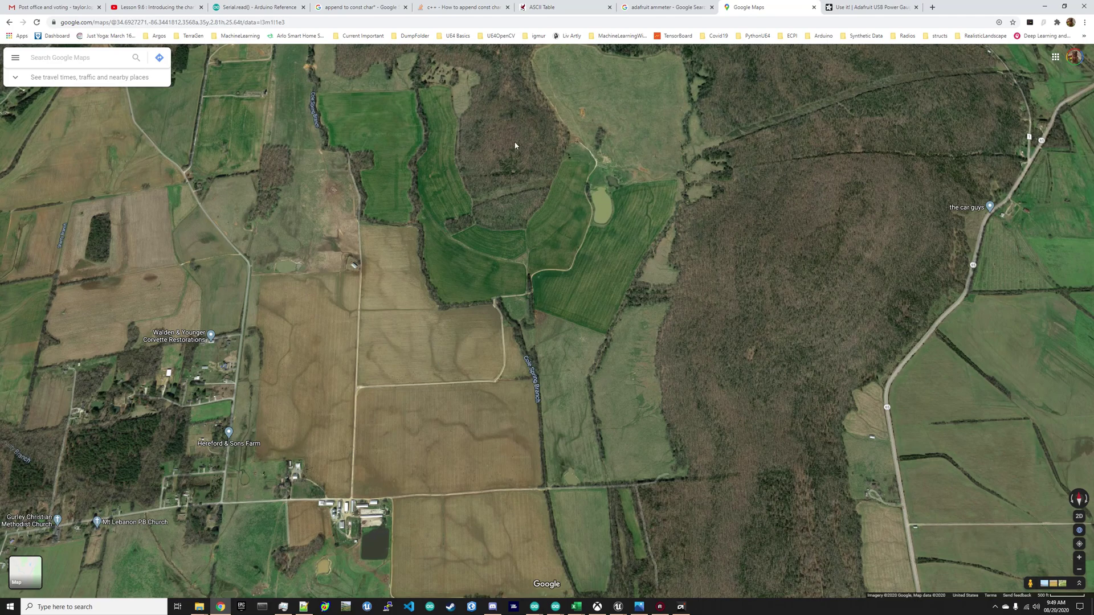
left_click_drag(549, 152, 510, 253)
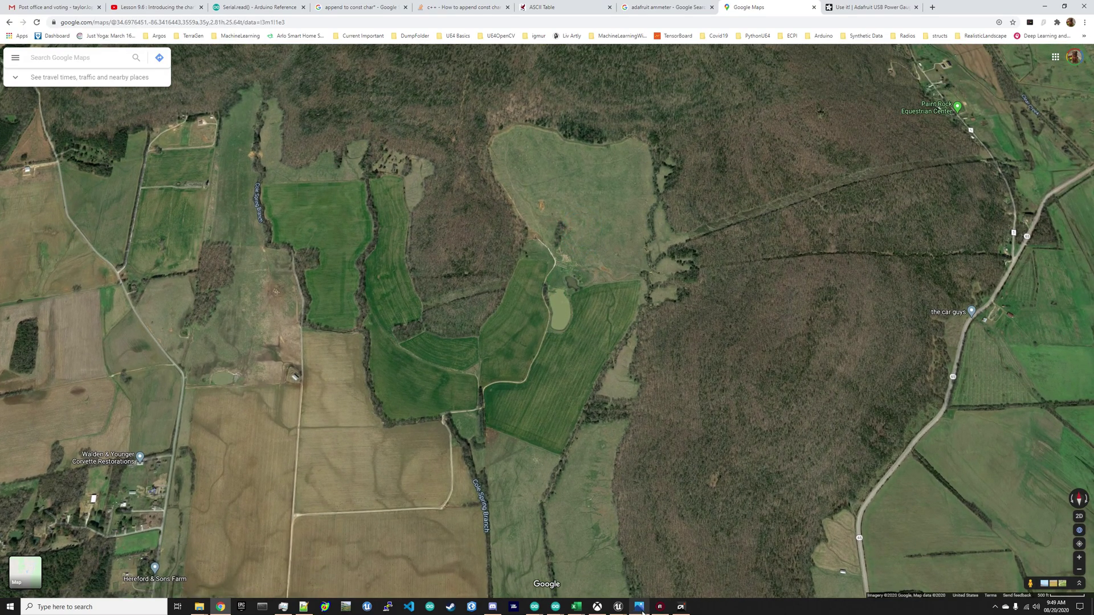
Switch to the Microsoft Flight Simulator screenshots in Photos and go back to the aerial view of the pond valley
left_click(641, 608)
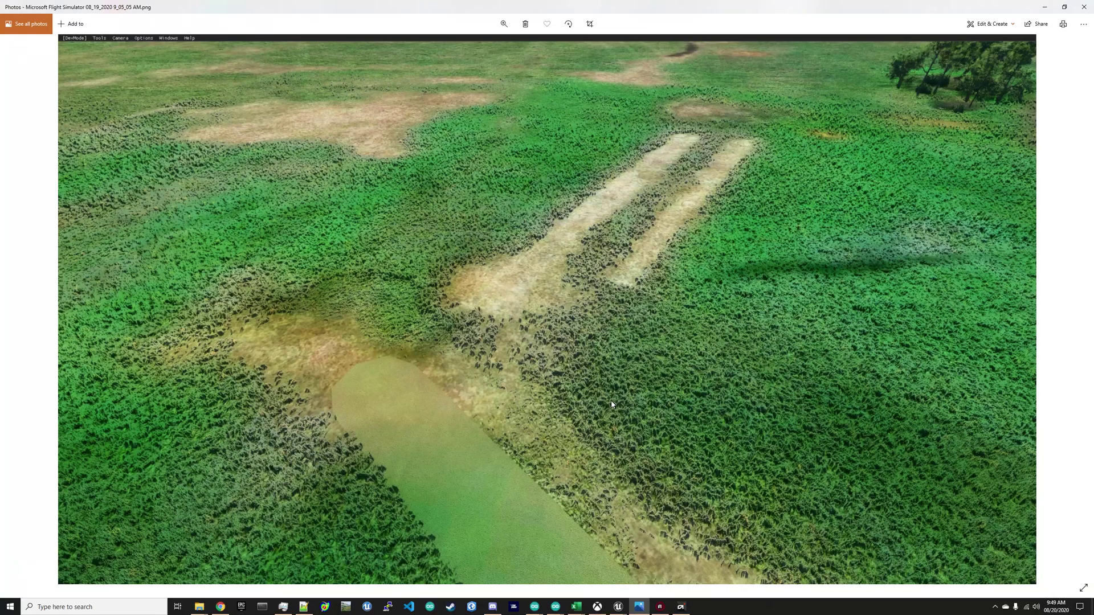
key("Left")
key("Left")
key("Left")
key("Left")
key("Left")
key("Right")
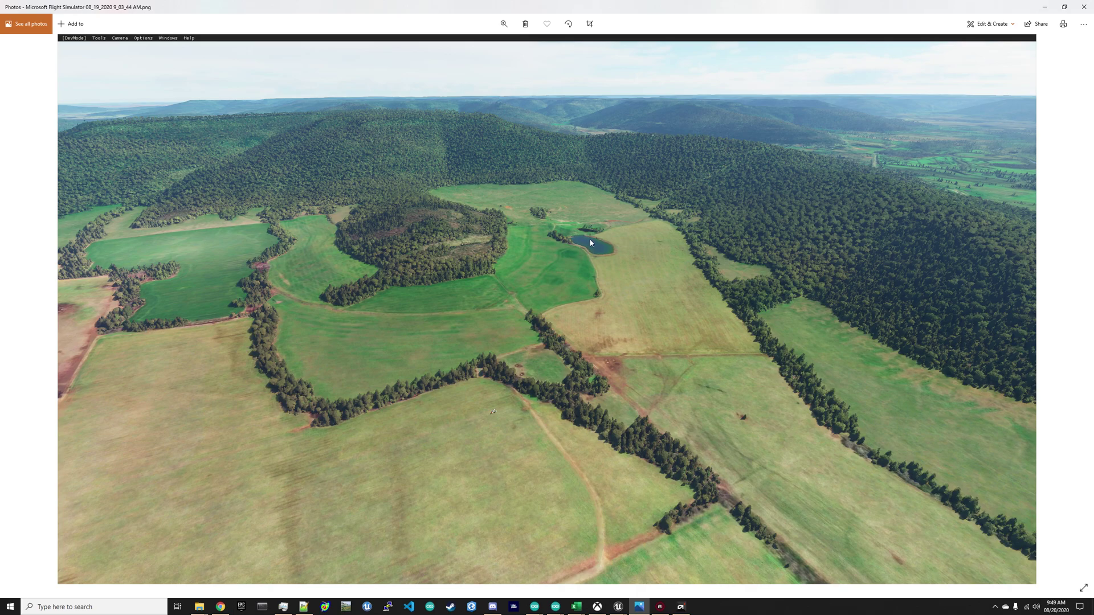
Look through the flight simulator screenshots from the valley overview to the close-up of the bare strips in the grass
key("Right")
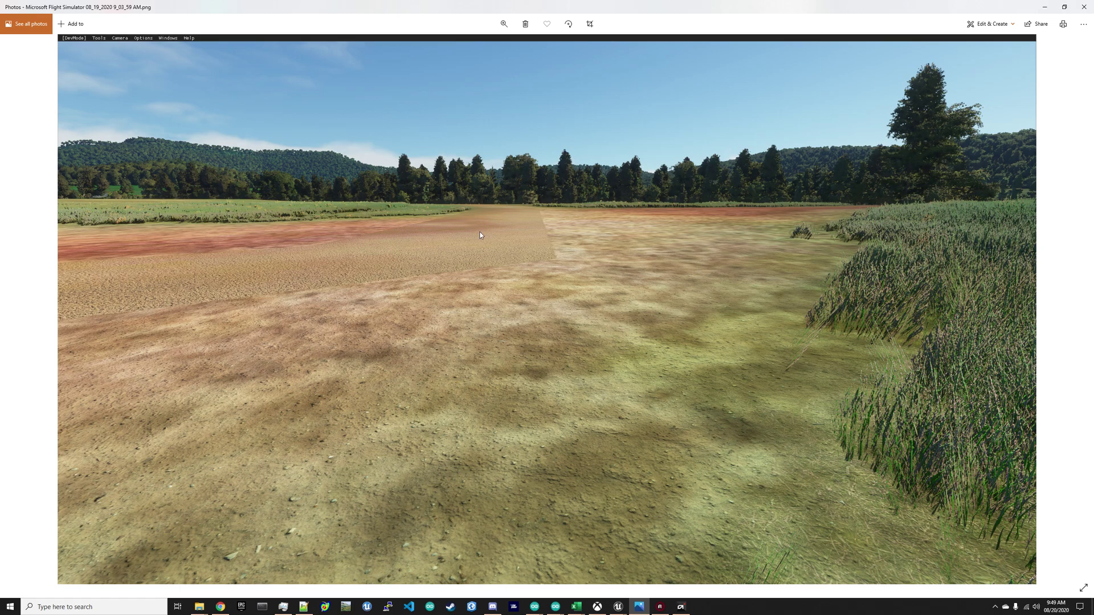
key("Right")
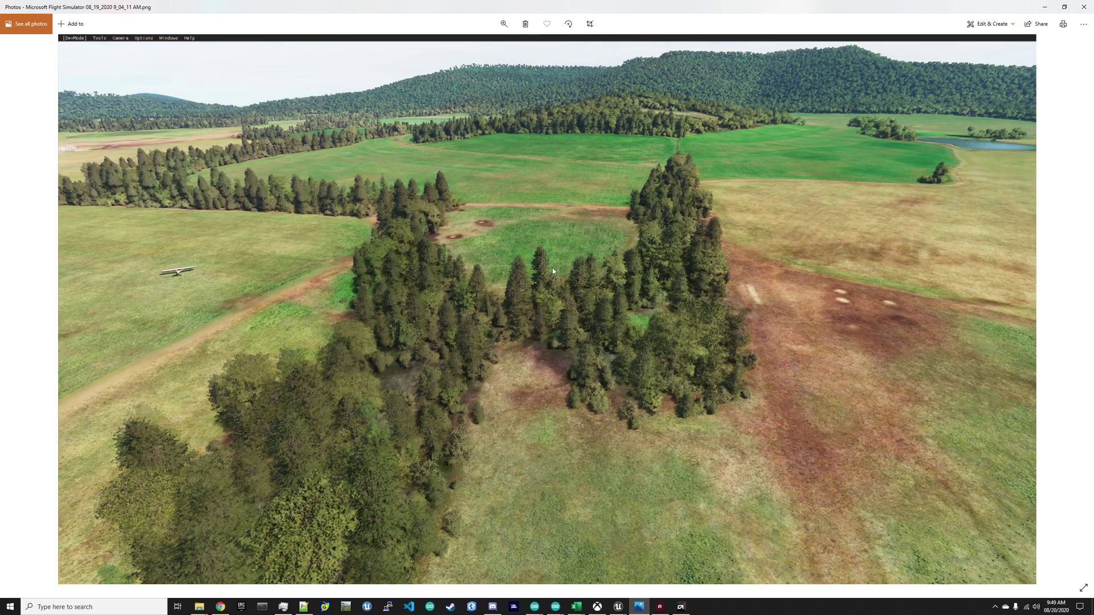
key("Right")
key("Left")
key("Right")
key("Right")
key("Right")
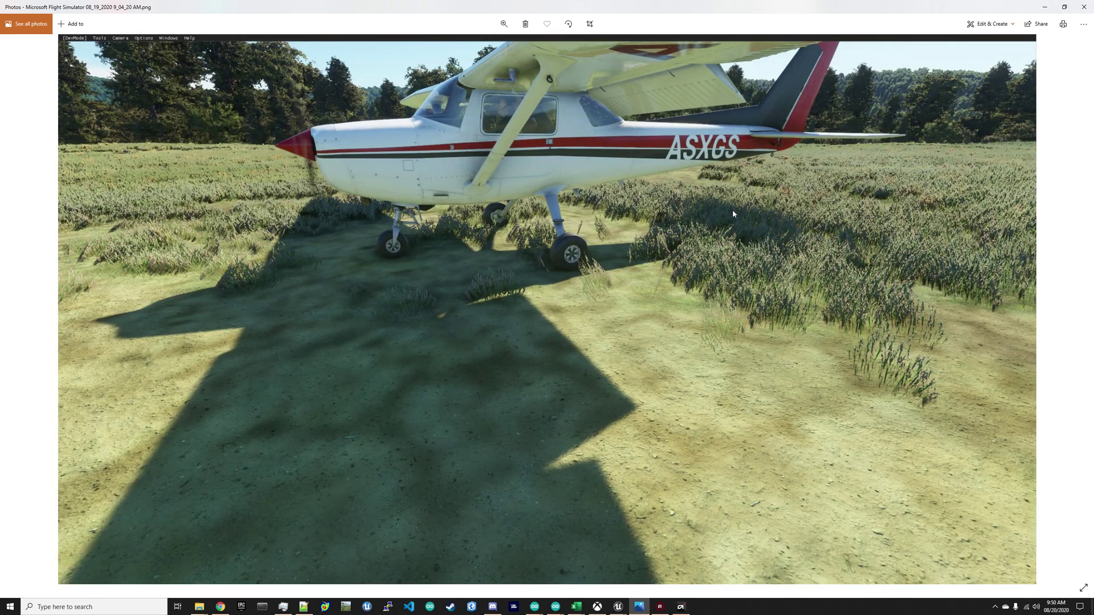
key("Right")
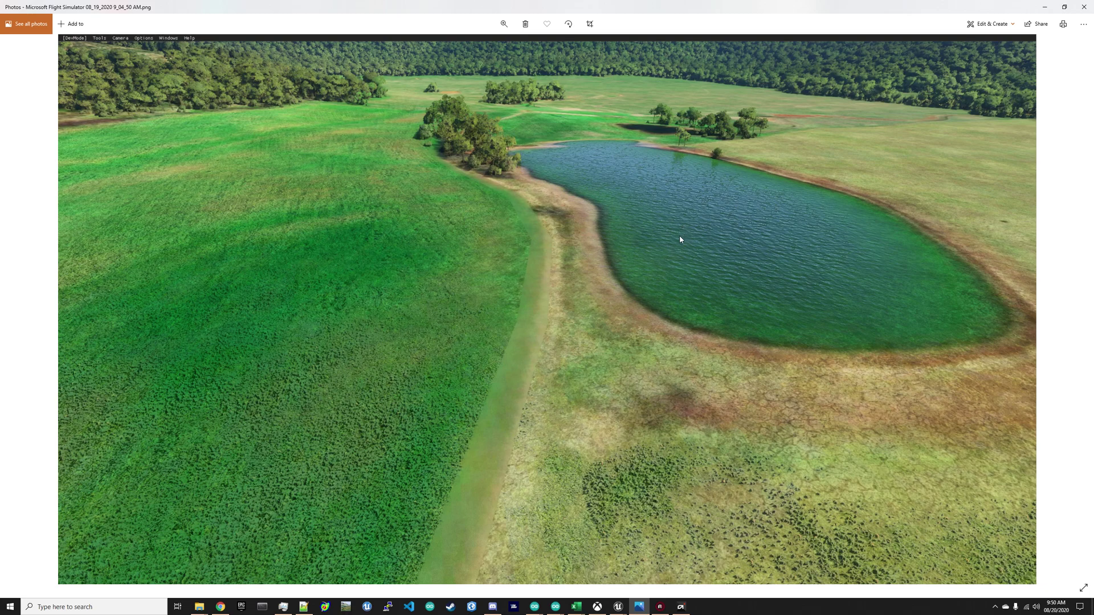
key("Right")
key("Right")
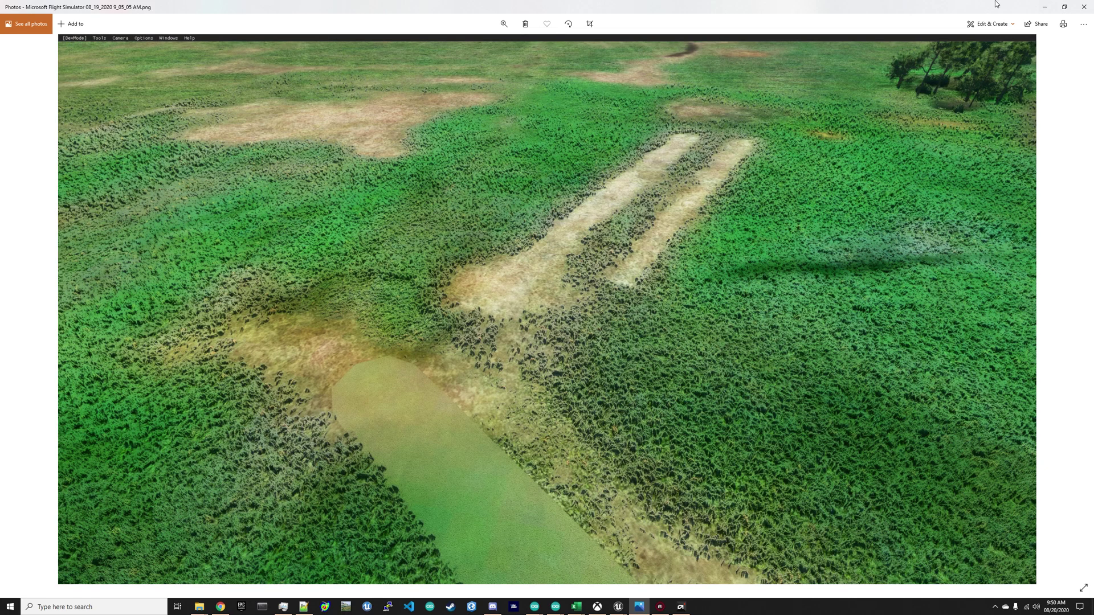
Minimize the photo viewer and browser to return to Unreal Editor, and inspect the landscape's pond and adjoining road up close
left_click(1047, 6)
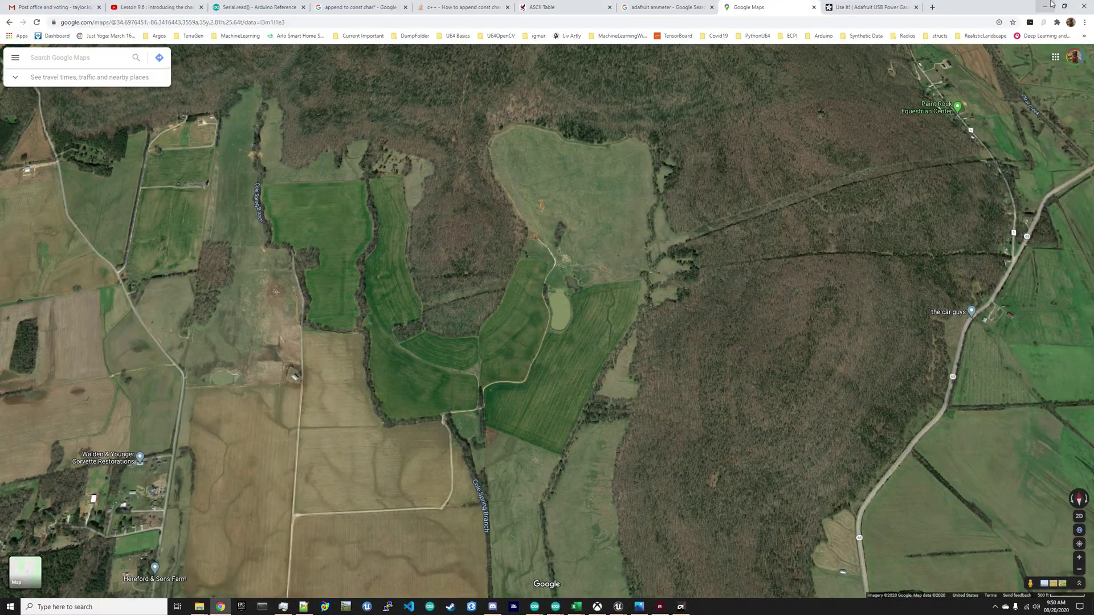
left_click(1050, 2)
right_click_drag(598, 236, 635, 197)
key("w")
right_click_drag(547, 200, 606, 257)
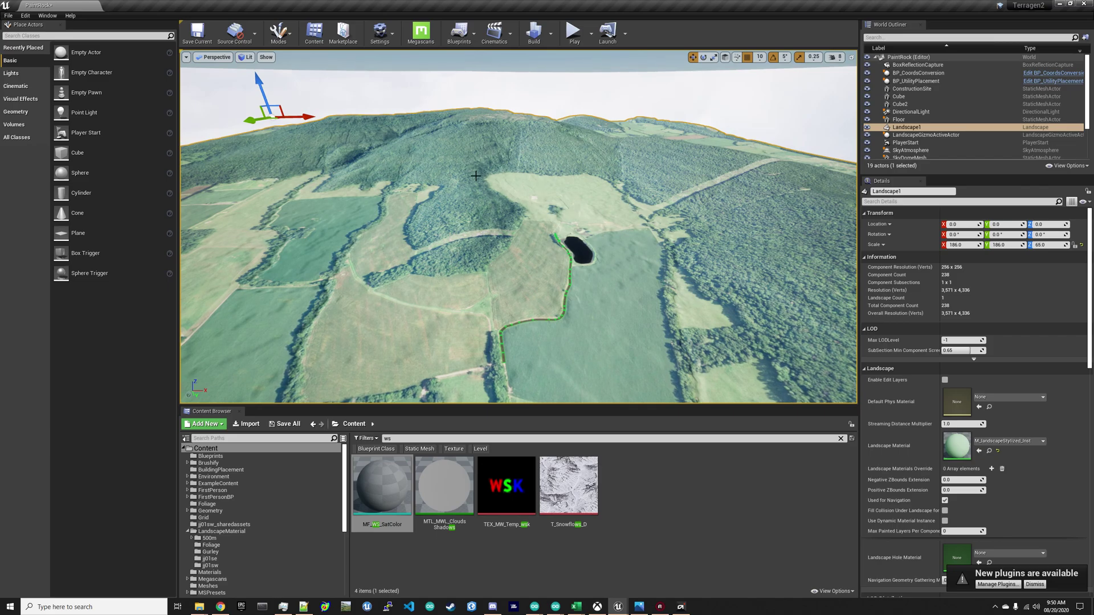
right_click_drag(612, 151, 582, 101)
key("q")
right_click_drag(490, 134, 493, 167)
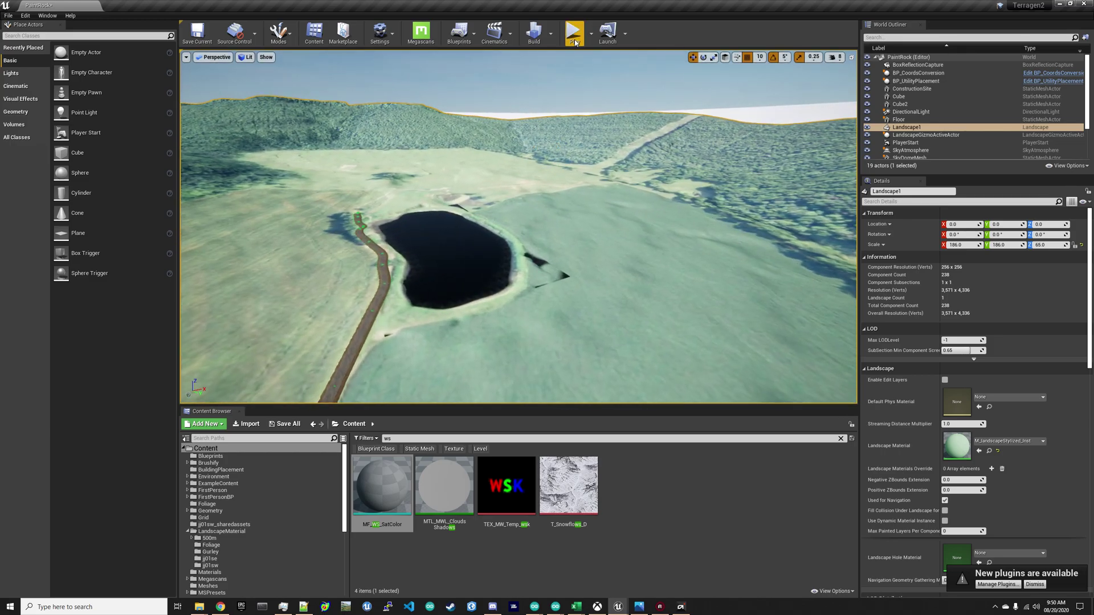
Play the level in the viewport and walk along the gravel road beside the pond
left_click(575, 35)
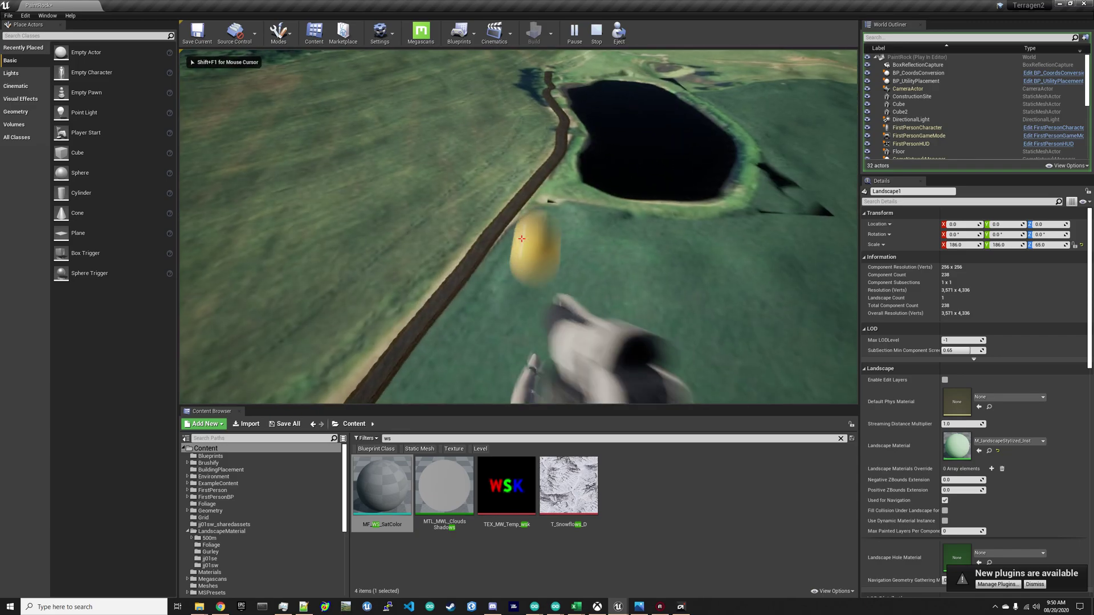
left_click(521, 239)
left_click(521, 239)
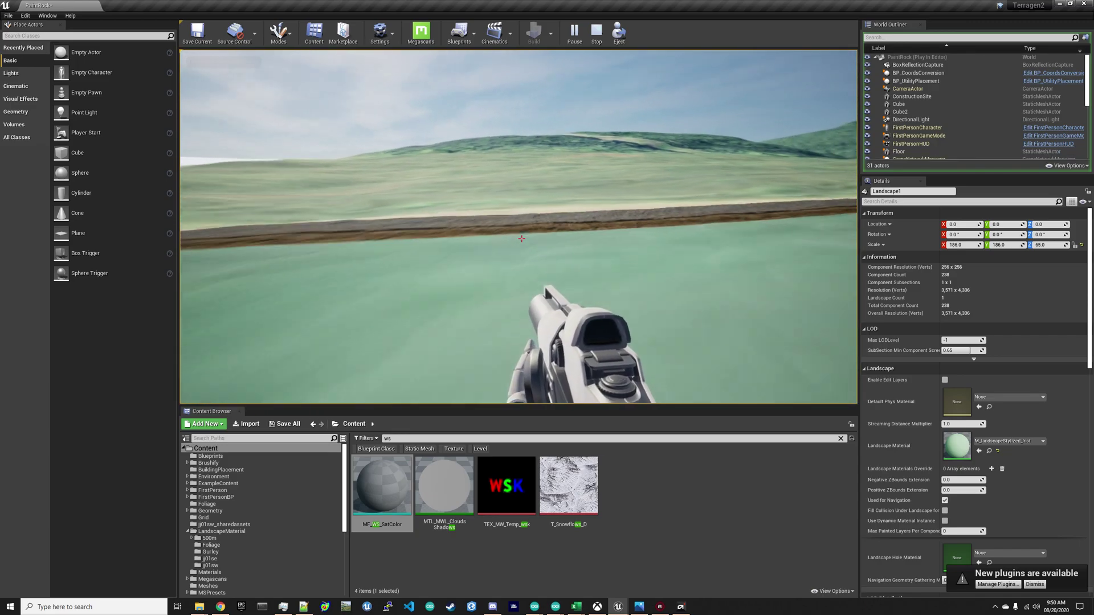
key("w")
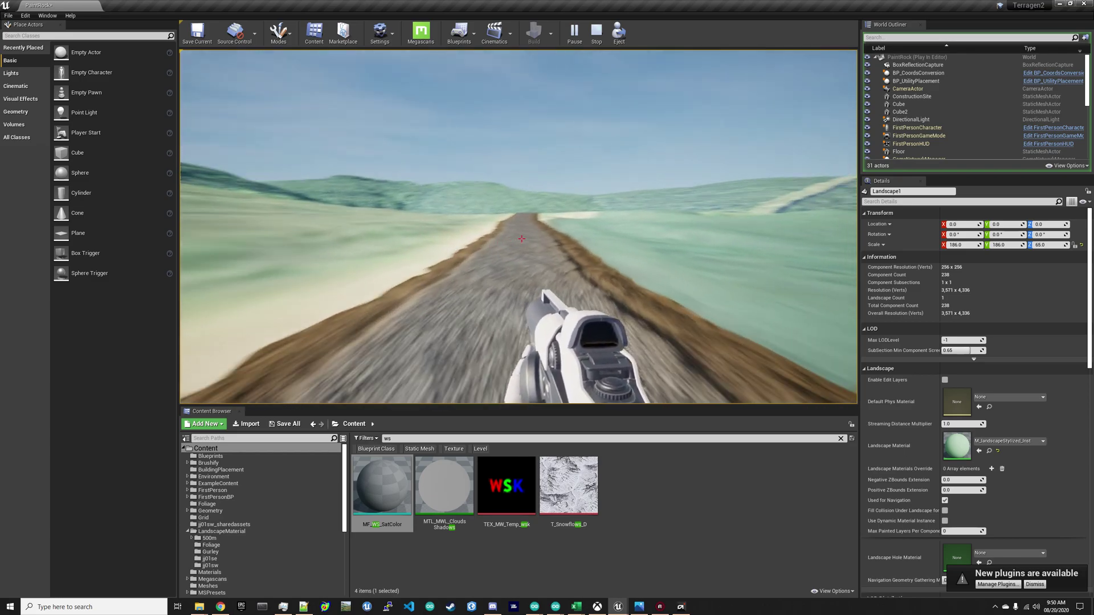
key("w")
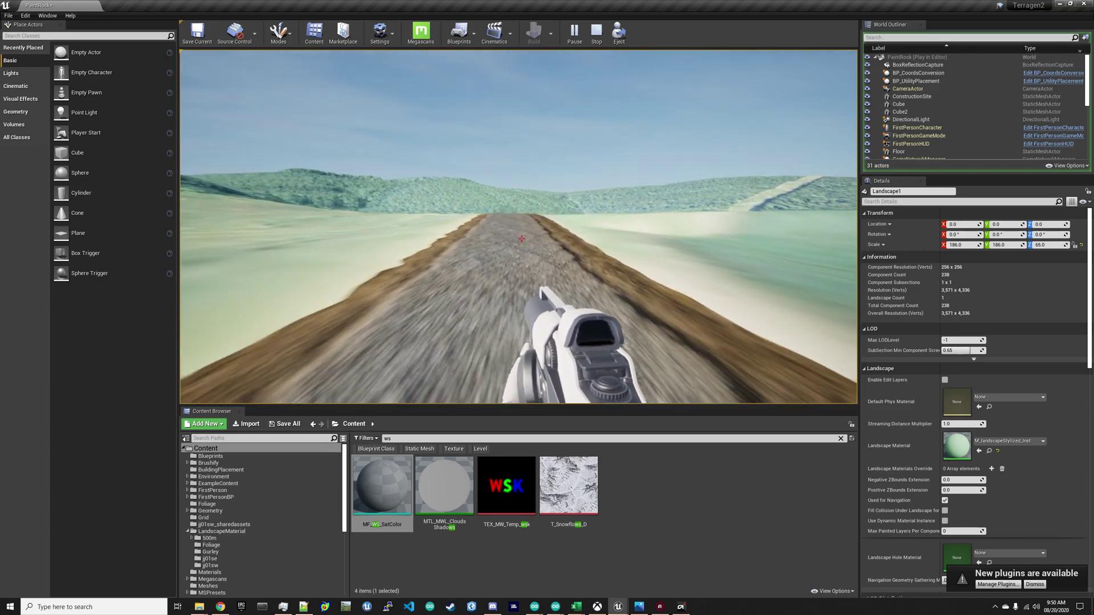
key("w")
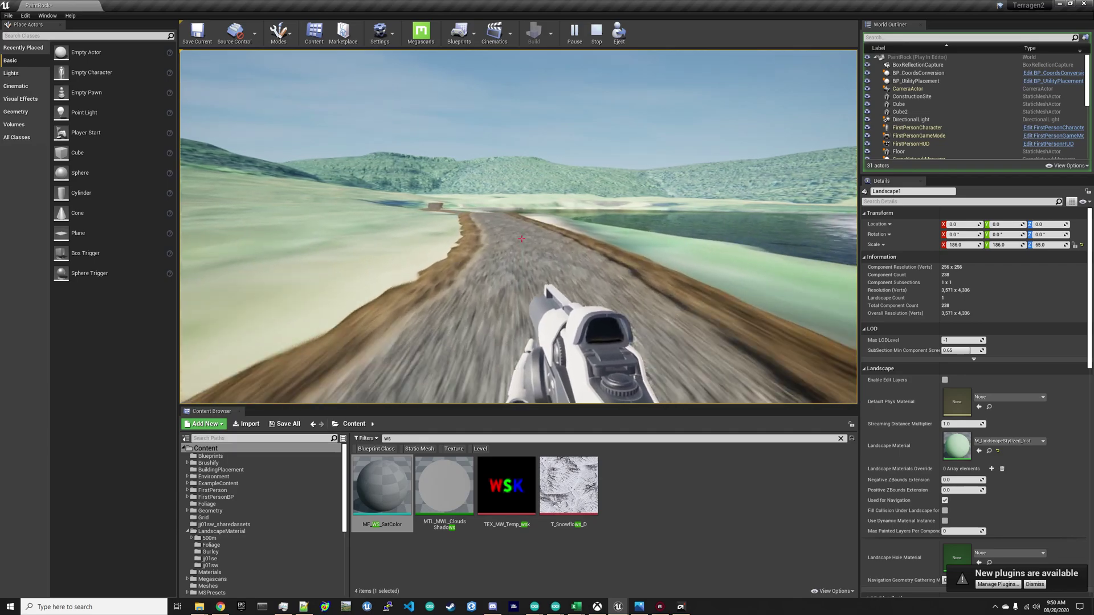
key("w")
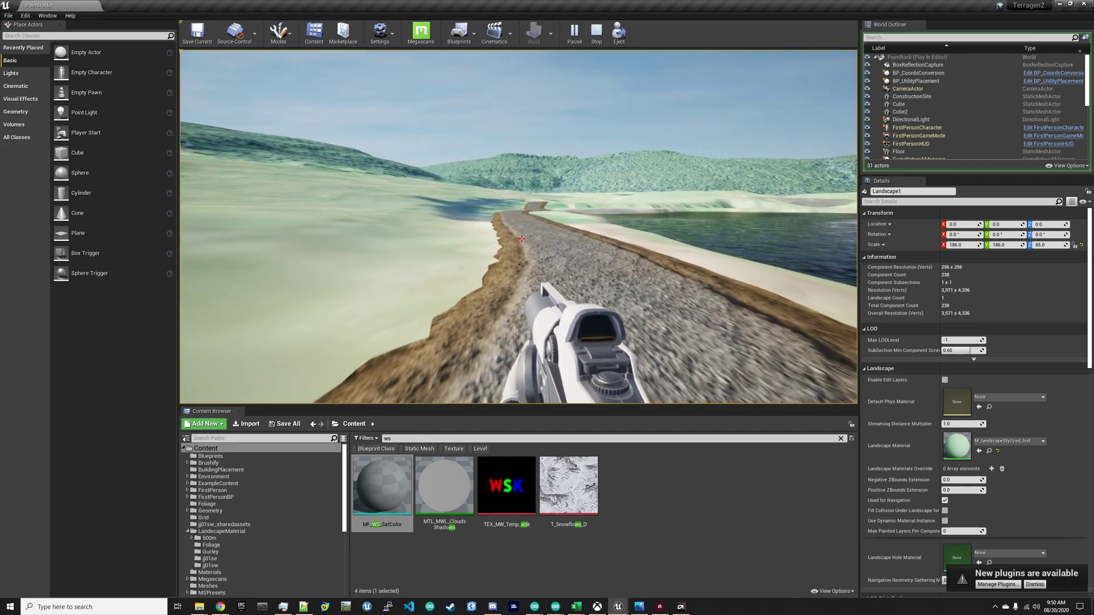
key("w")
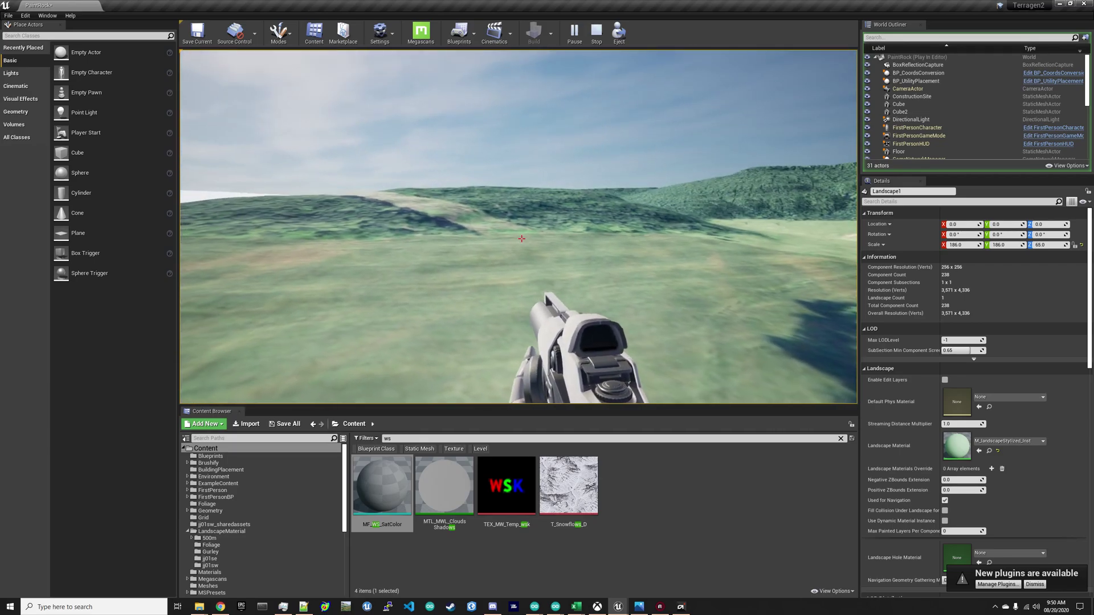
Walk across the satellite-textured fields toward the wooded hillside to inspect the ground detail, and end the play session
key("w")
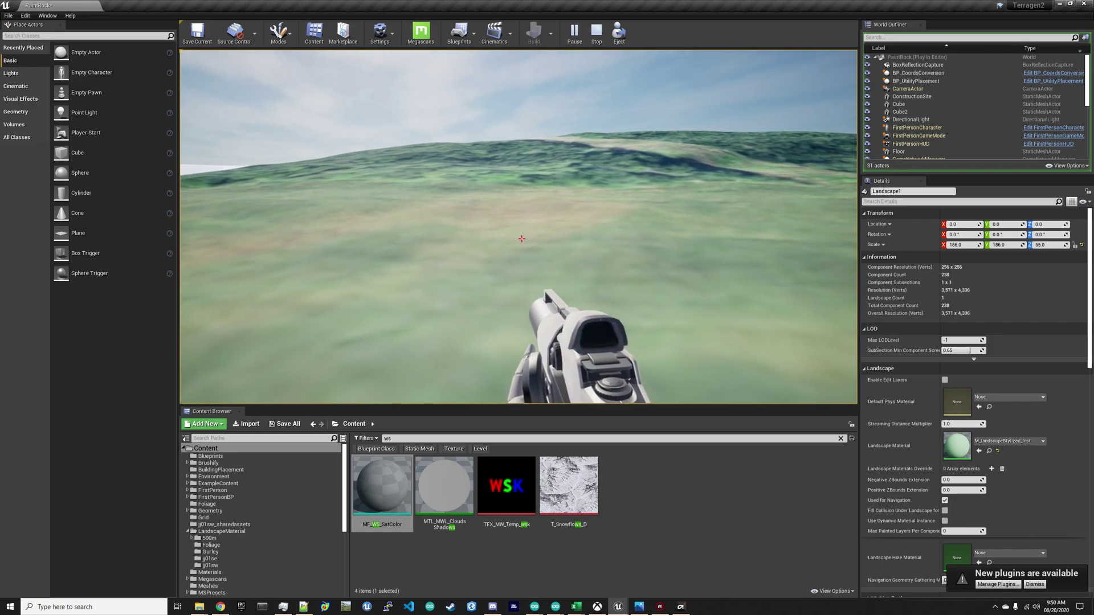
key("w")
key("w")
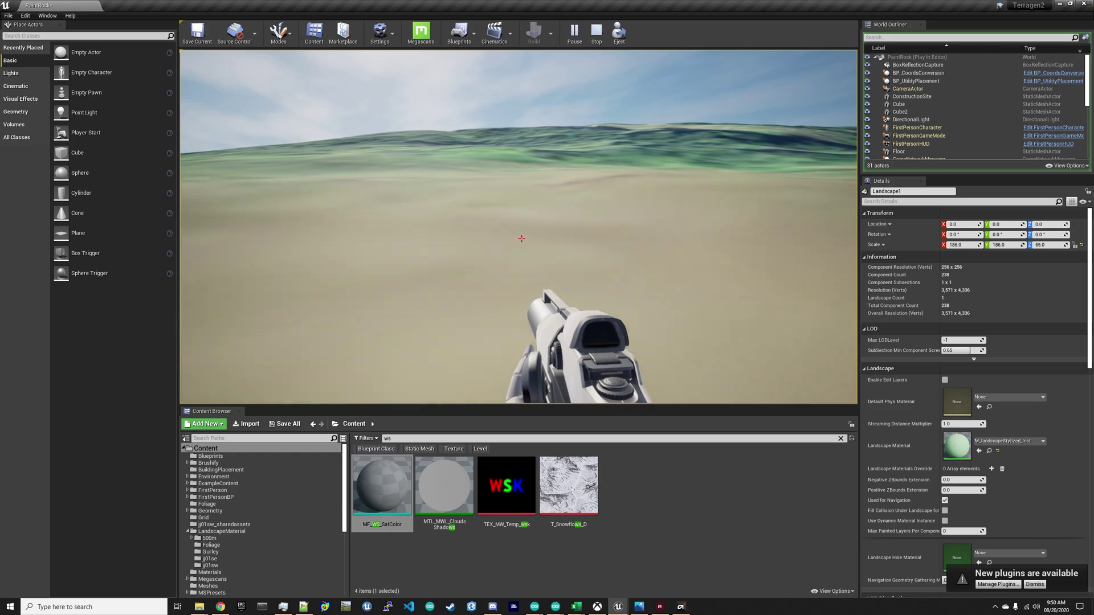
key("w")
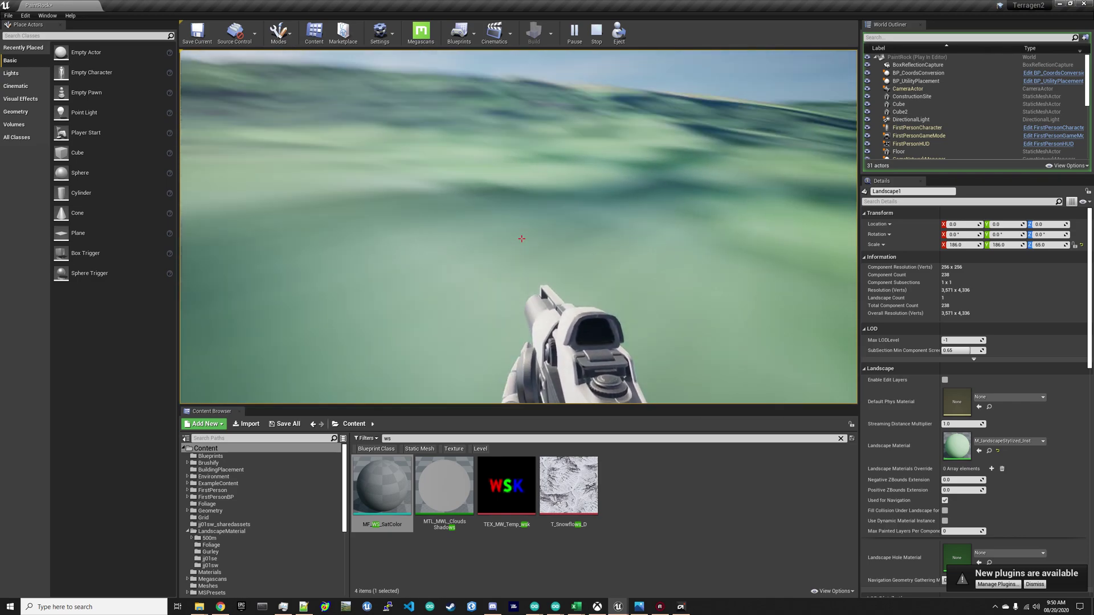
key("w")
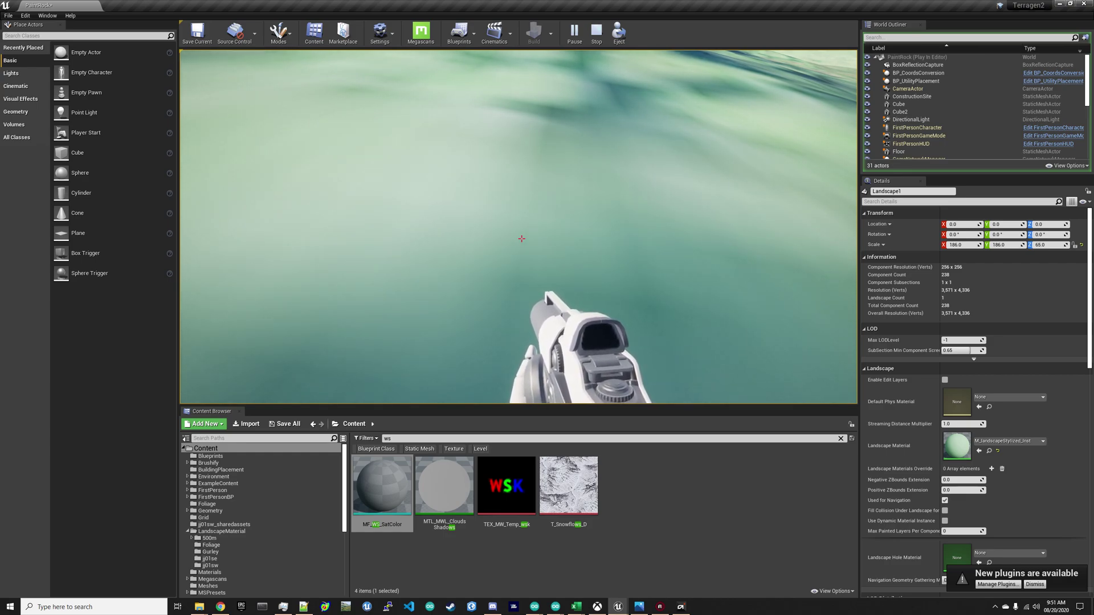
key("w")
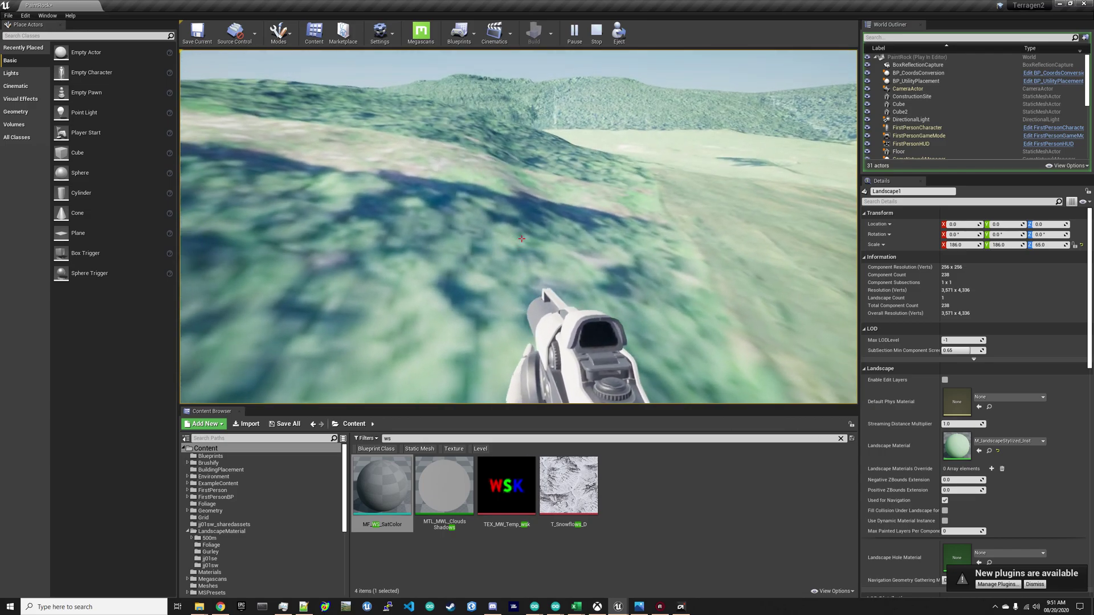
key("Escape")
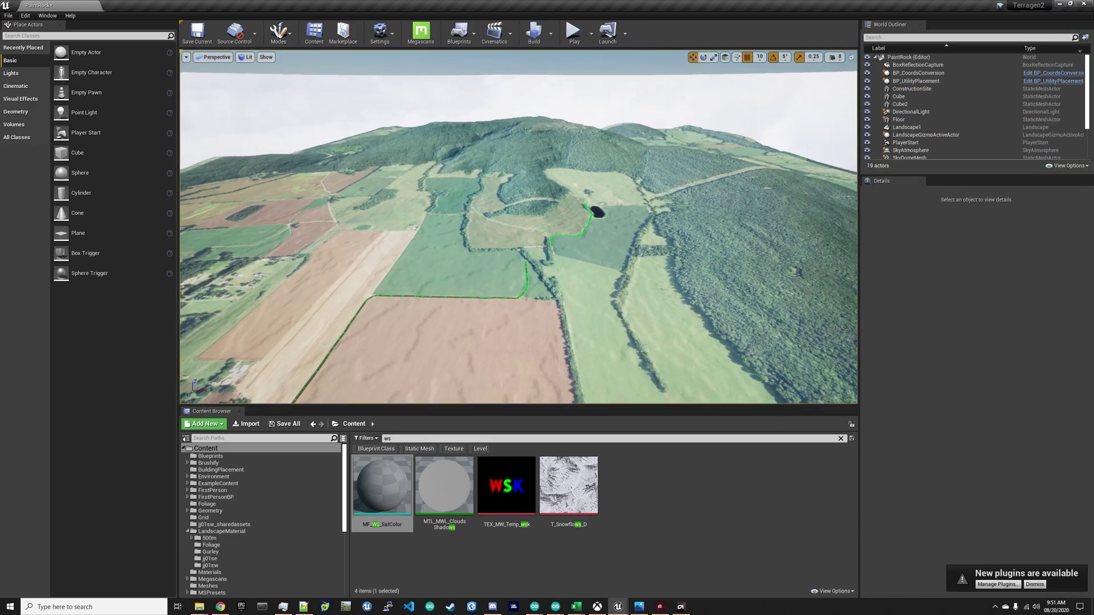
Survey the landscape's colour-coded land-cover zones around the fields and farm buildings from above
key("s")
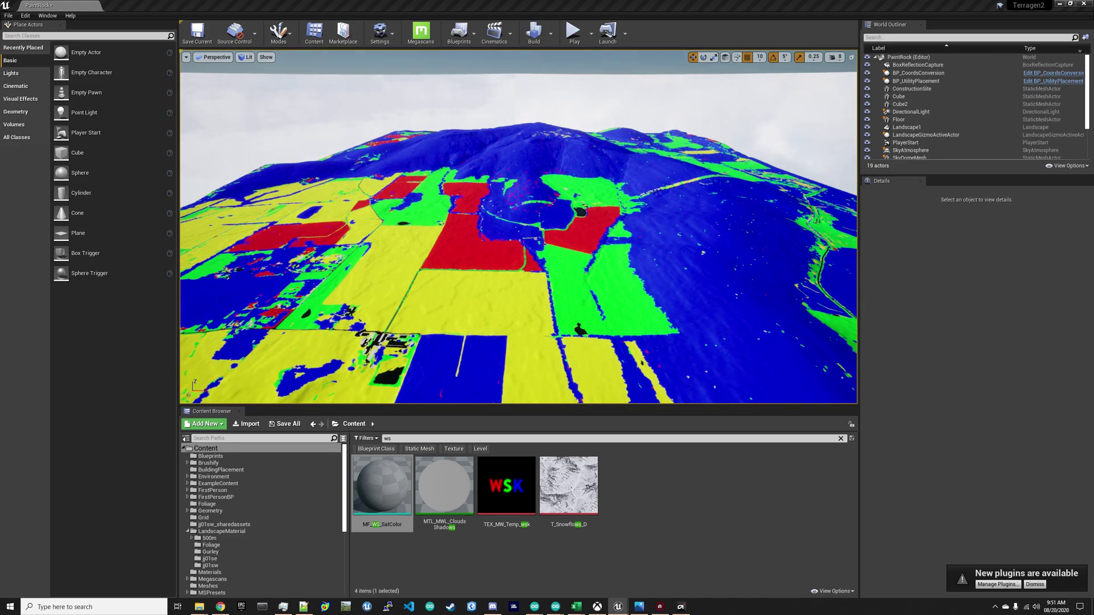
key("w")
right_click_drag(472, 292, 469, 285)
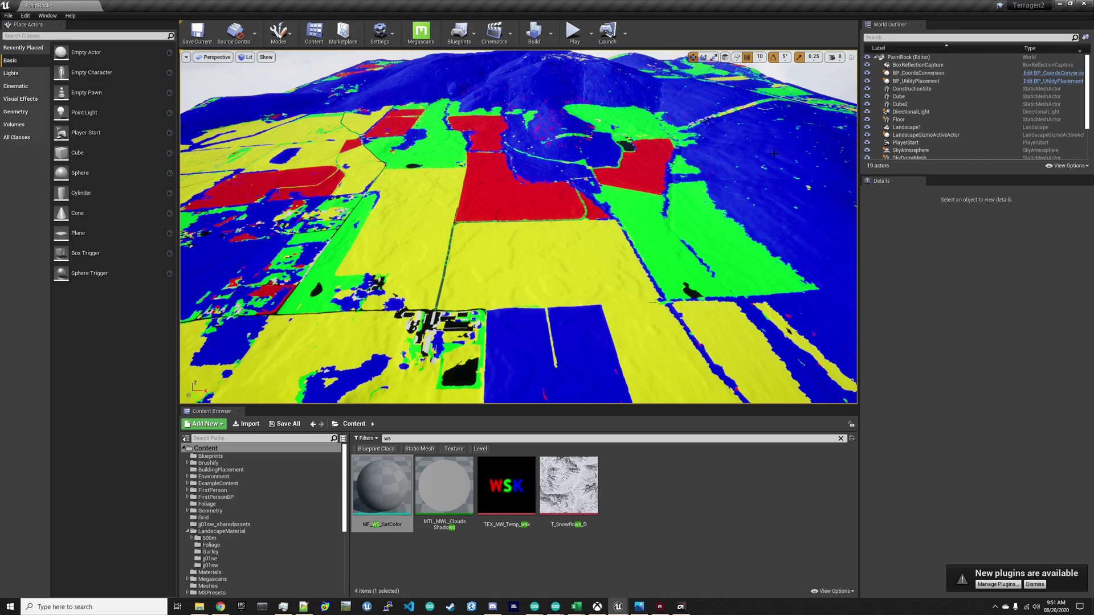
Inspect the dirt and grass materials on the landscape around the road crossing the brown field
key("w")
right_click_drag(493, 301, 427, 353)
key("w")
right_click_drag(414, 223, 414, 223)
right_click_drag(411, 267, 433, 274)
key("e")
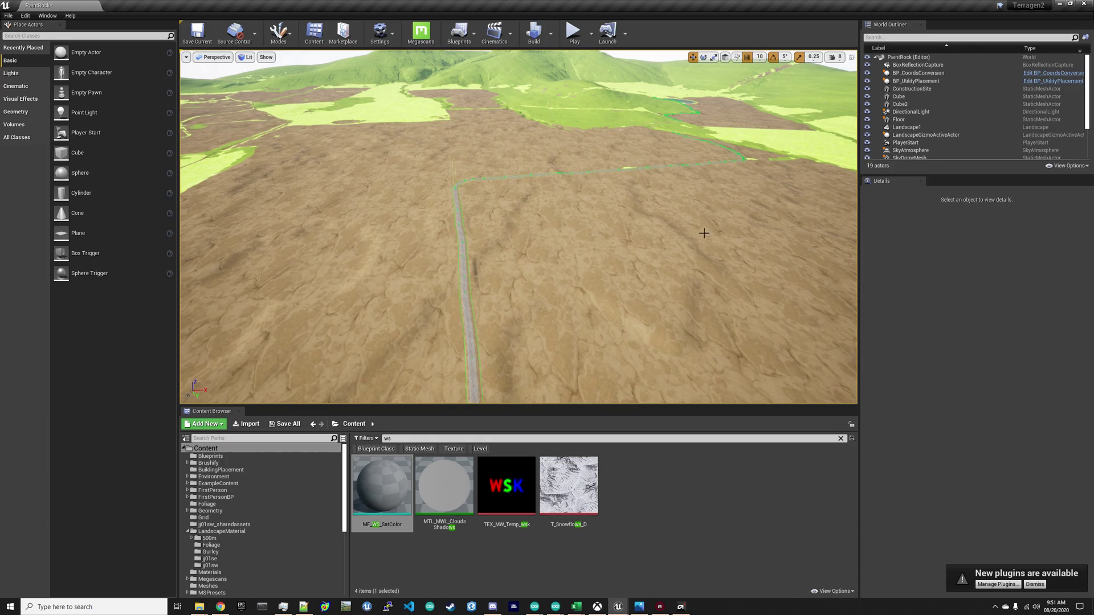
Play the level in the viewport beside the gravel road and walk onto the brown dirt field to inspect its ground material
right_click_drag(518, 227, 519, 187)
key("s")
key("w")
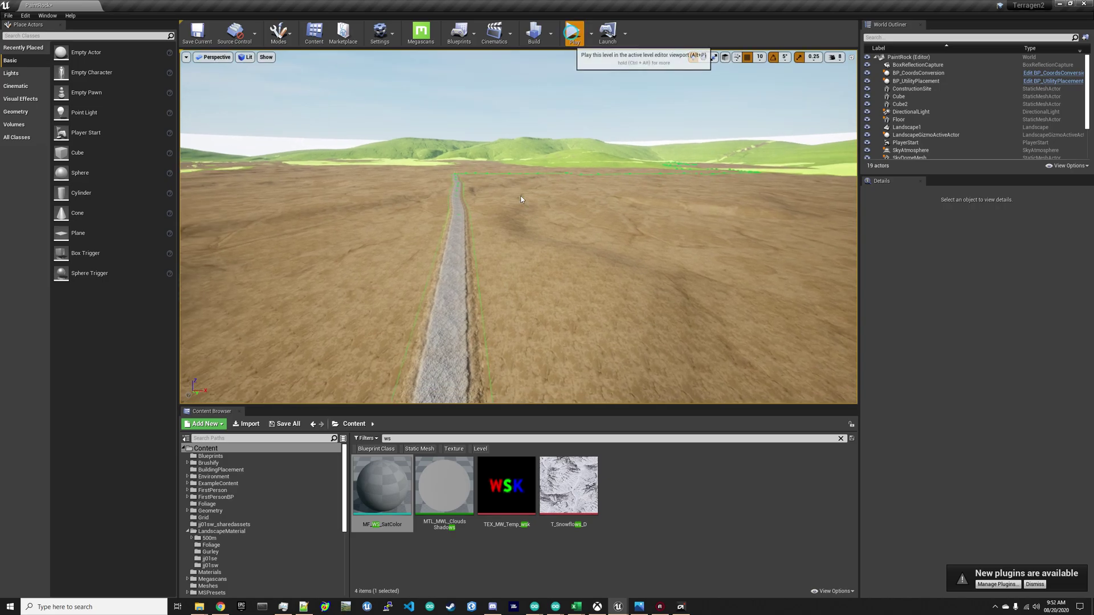
left_click(573, 32)
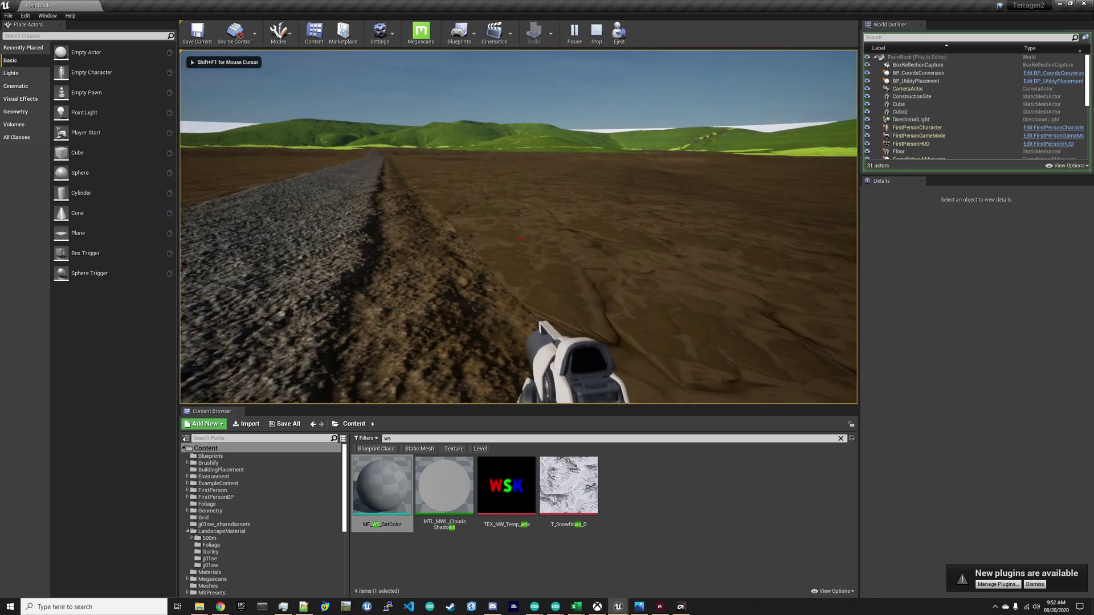
key("w")
key("w")
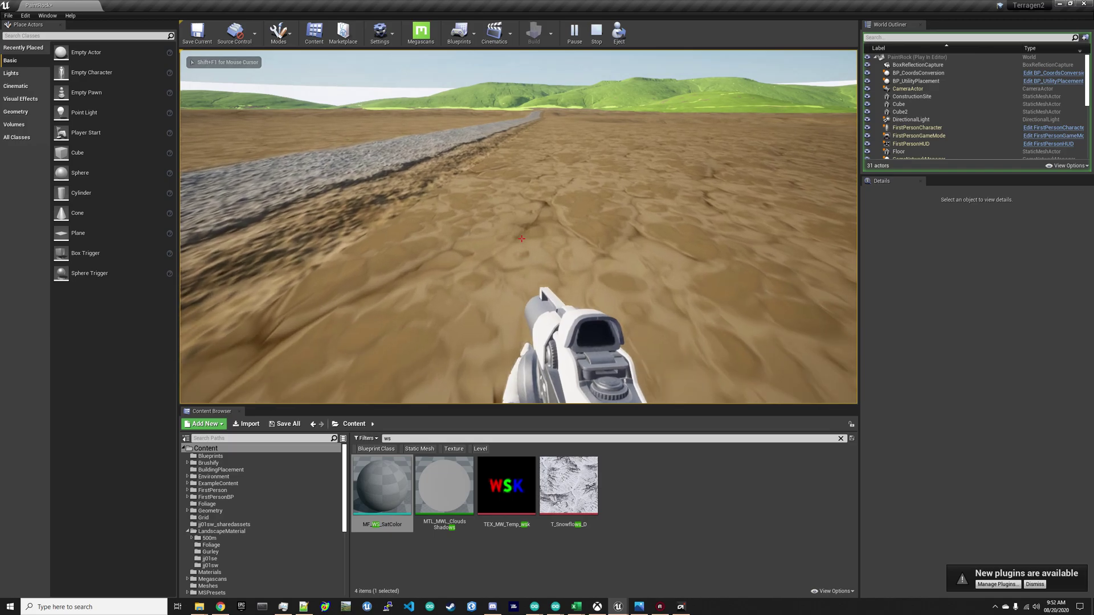
key("w")
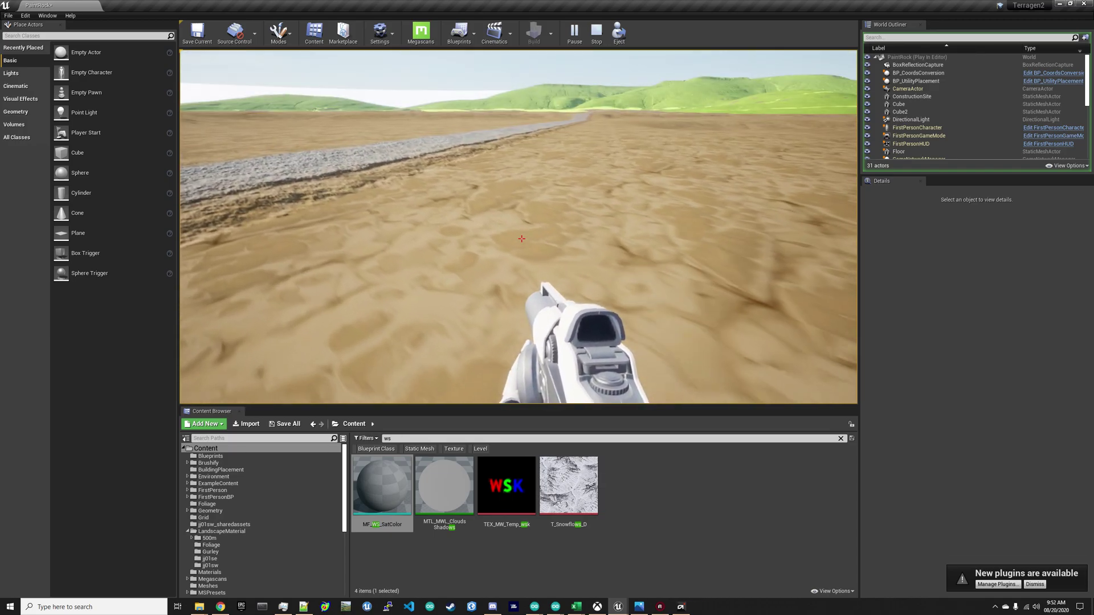
Fire two projectiles across the brown dirt field and end the play session
left_click(521, 239)
left_click(522, 239)
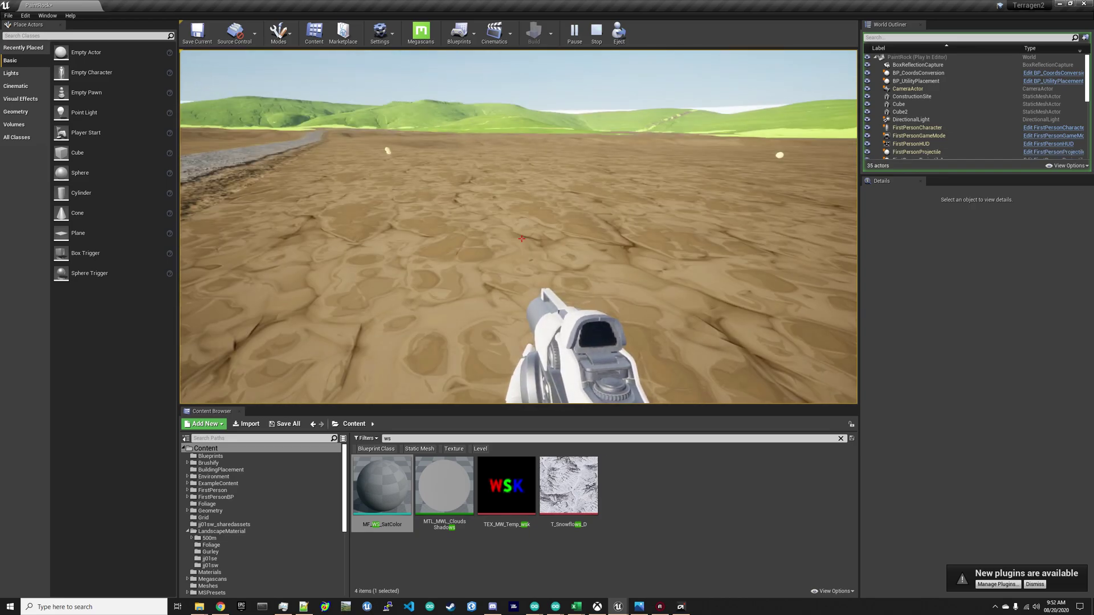
key("Escape")
Play the level at the gravel road beside the cornfield and inspect the rocks scattered along the dirt edge
key("s")
right_click_drag(519, 227, 604, 239)
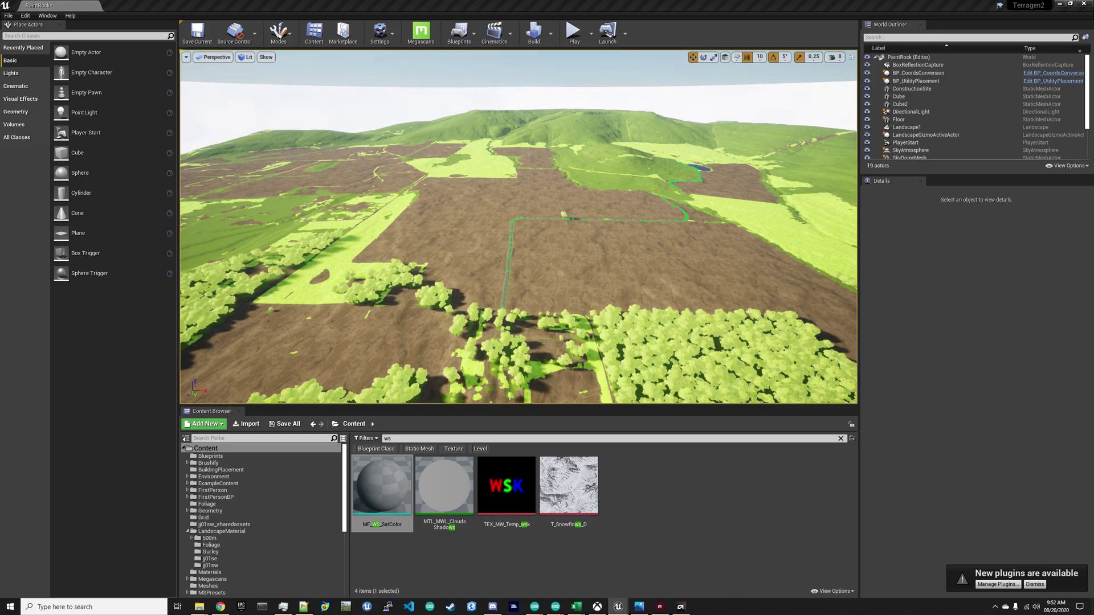
key("w")
mouse_move(630, 321)
right_mouse_down()
mouse_move(630, 336)
mouse_move(718, 325)
mouse_move(630, 322)
right_mouse_up()
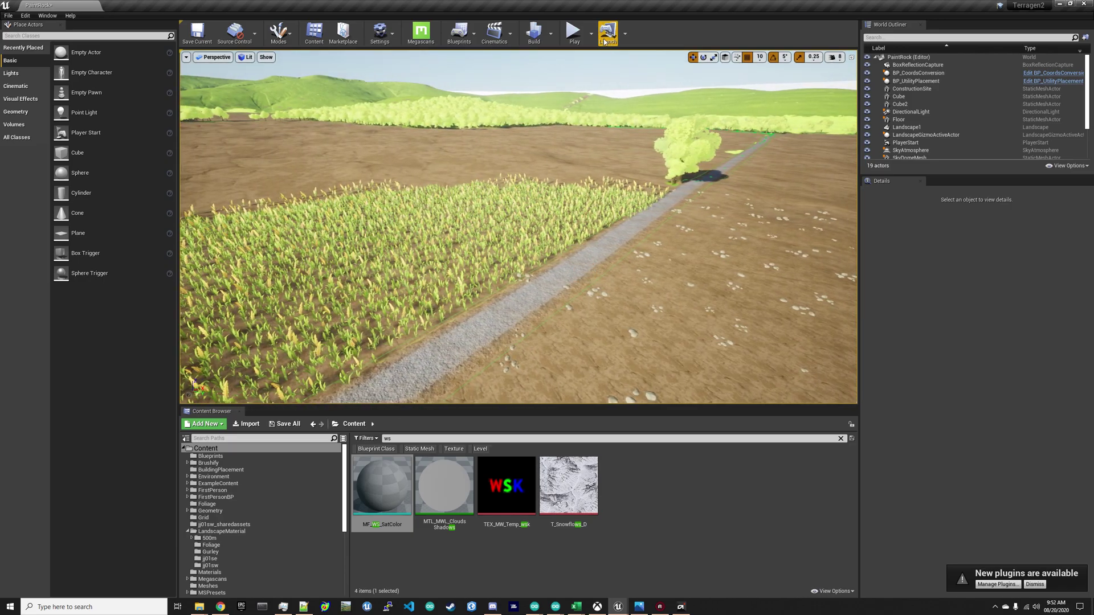
left_click(573, 31)
left_click(660, 252)
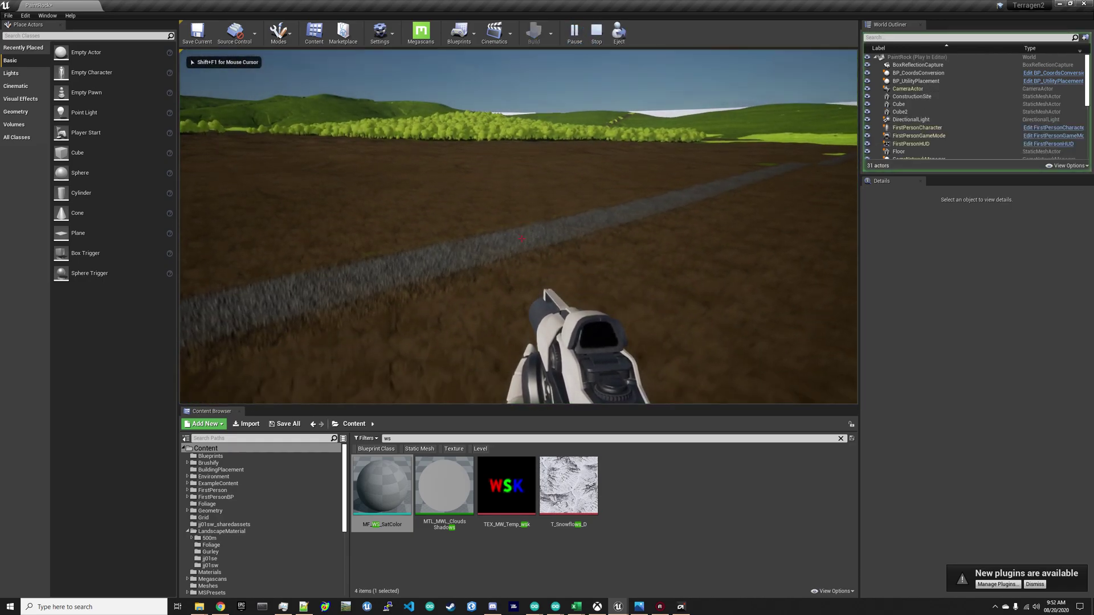
key("w")
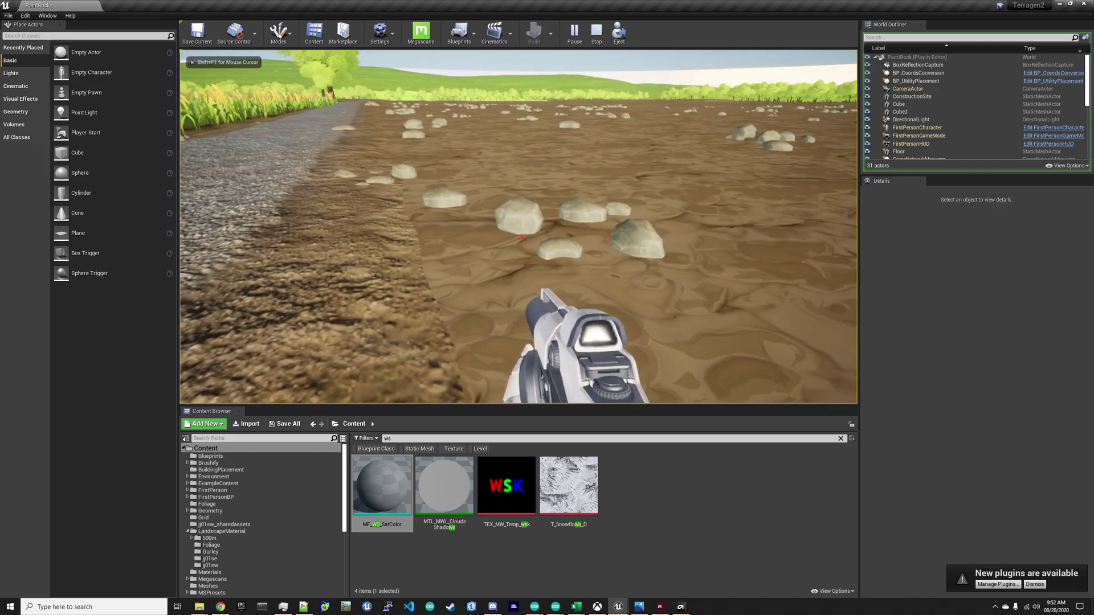
key("w")
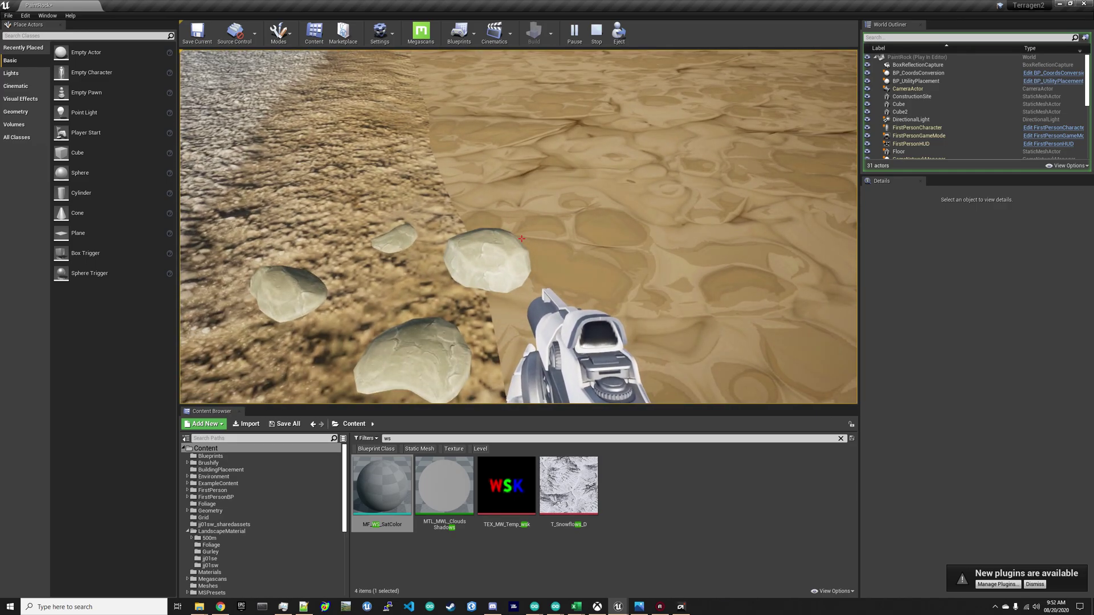
Walk along the gravel road past the corn and inspect where the grass ground blends into dirt among the plants
key("w")
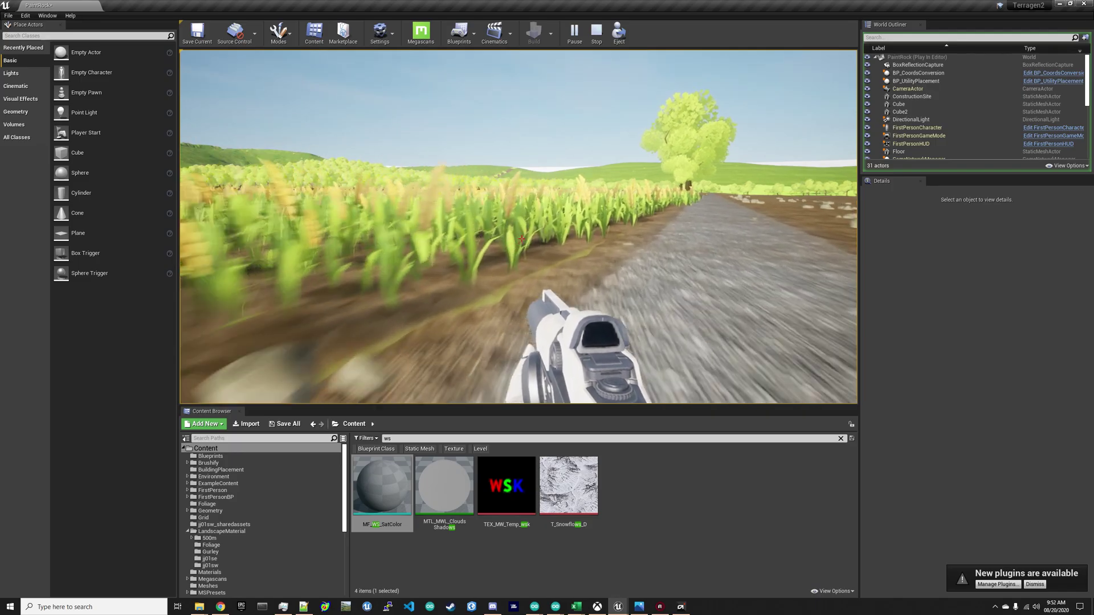
key("w")
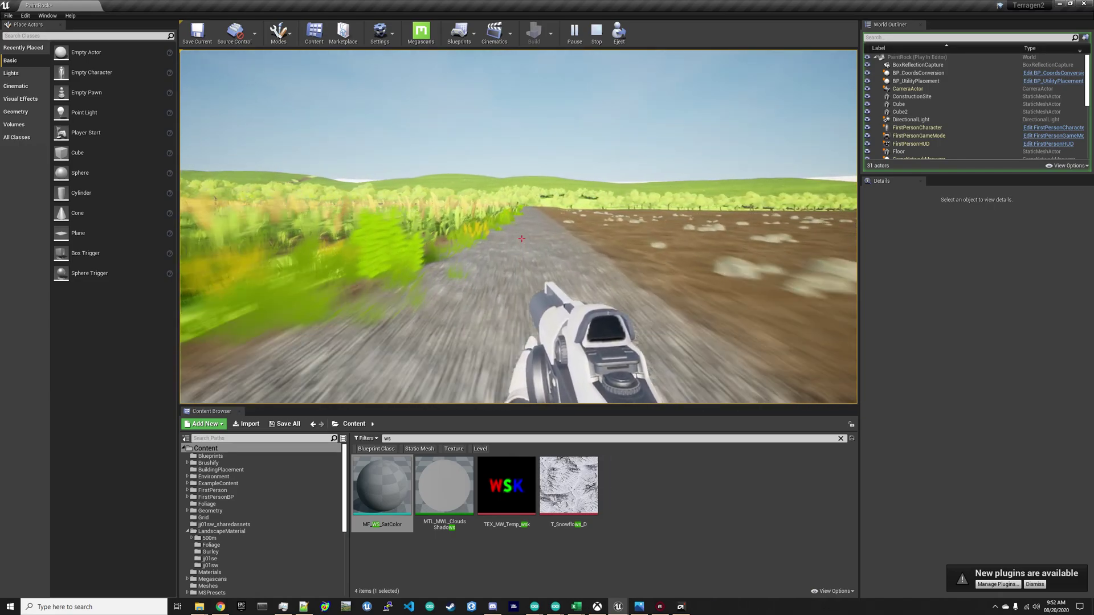
key("w")
key("w")
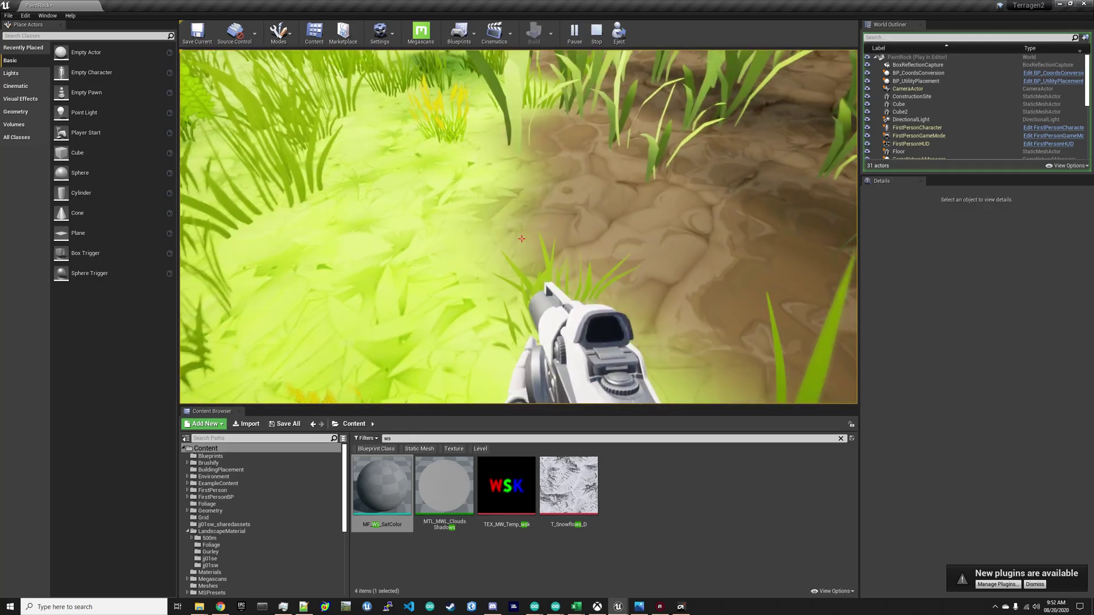
key("s")
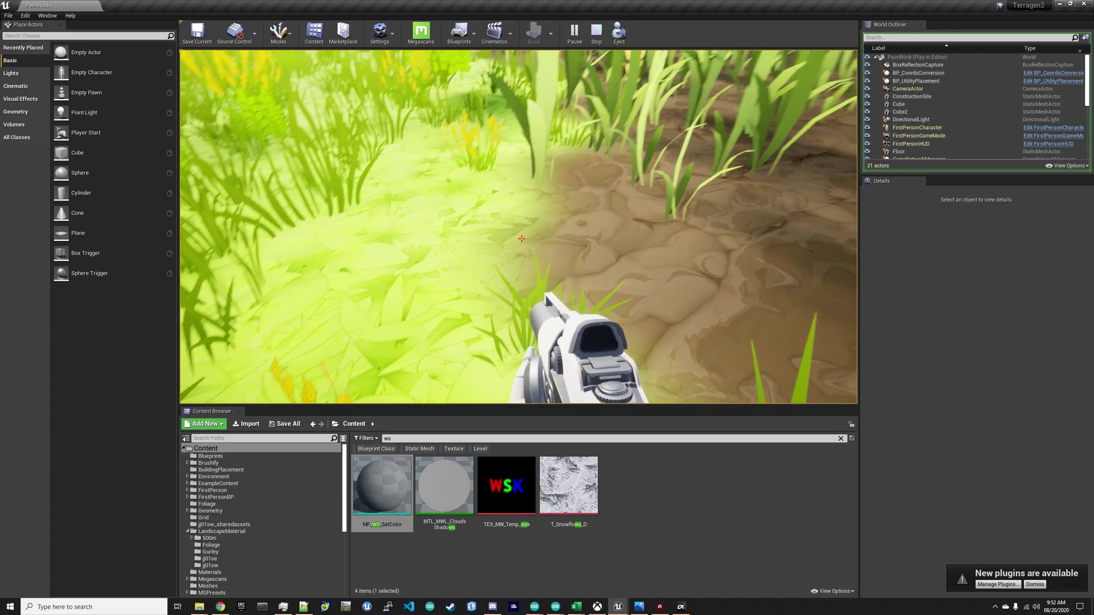